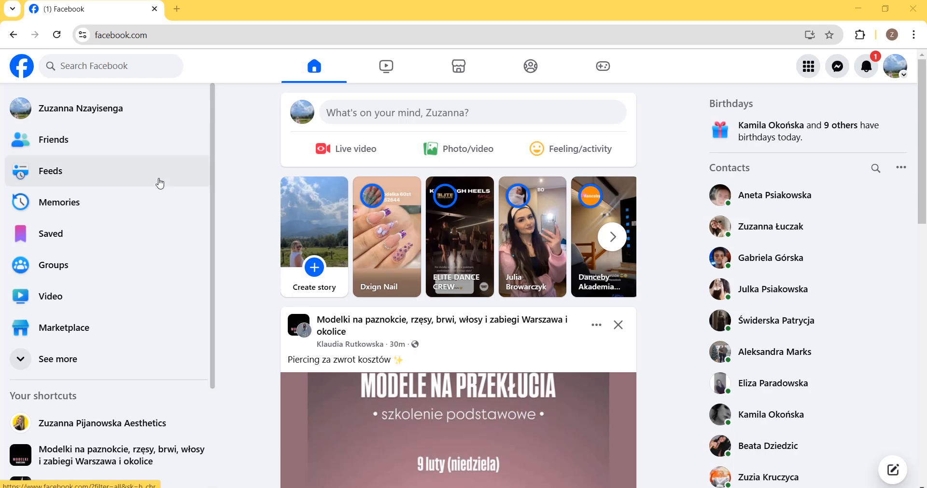
- Open Ads Manager from the Facebook home page and check which ad accounts are available
scroll(101, 261, "down", 2)
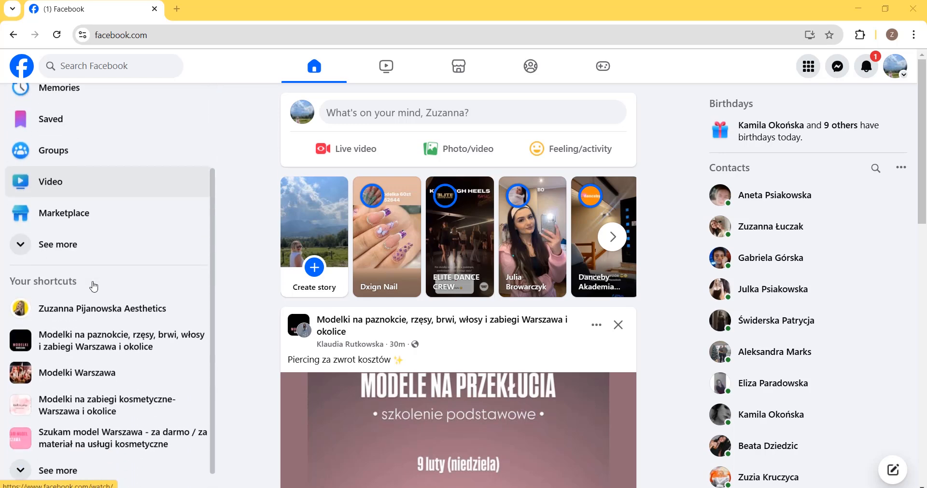
left_click(87, 245)
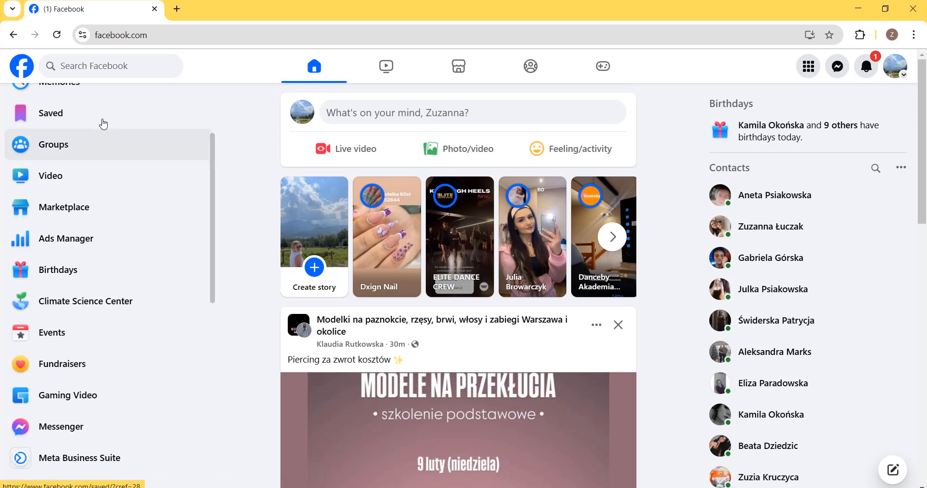
scroll(104, 124, "up", 1)
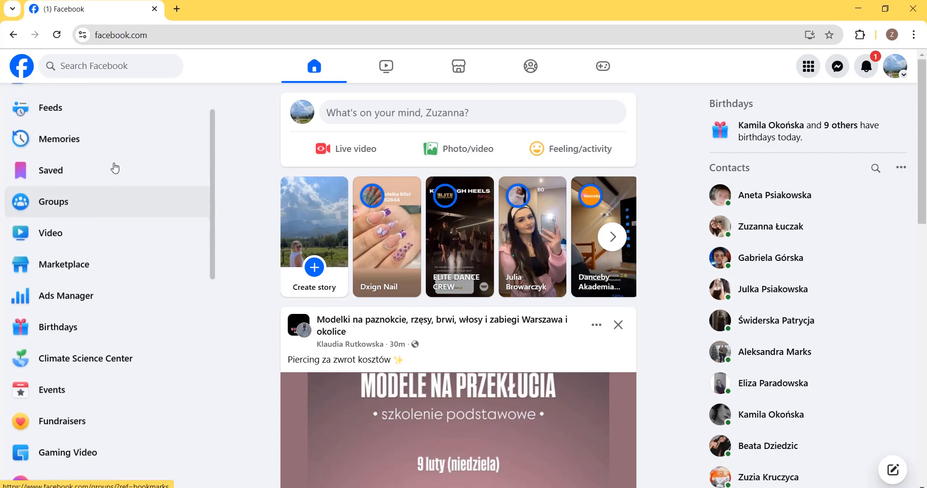
left_click(101, 303)
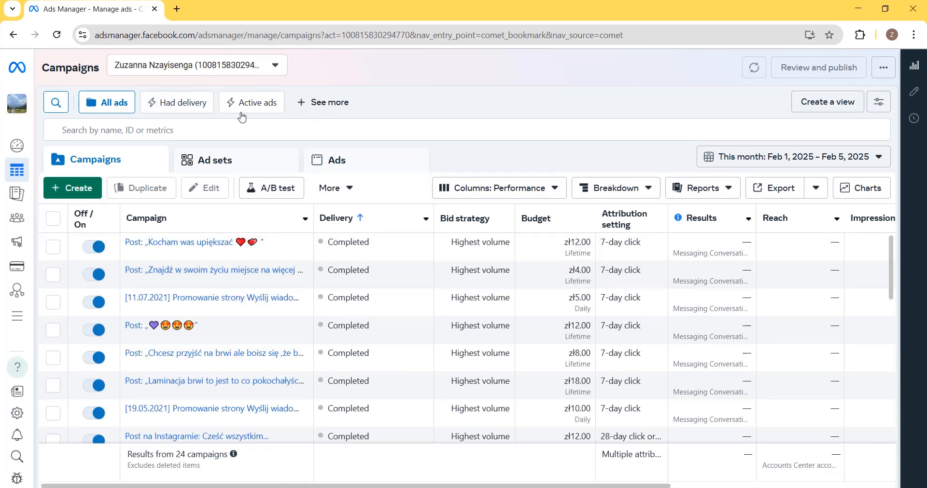
left_click(244, 72)
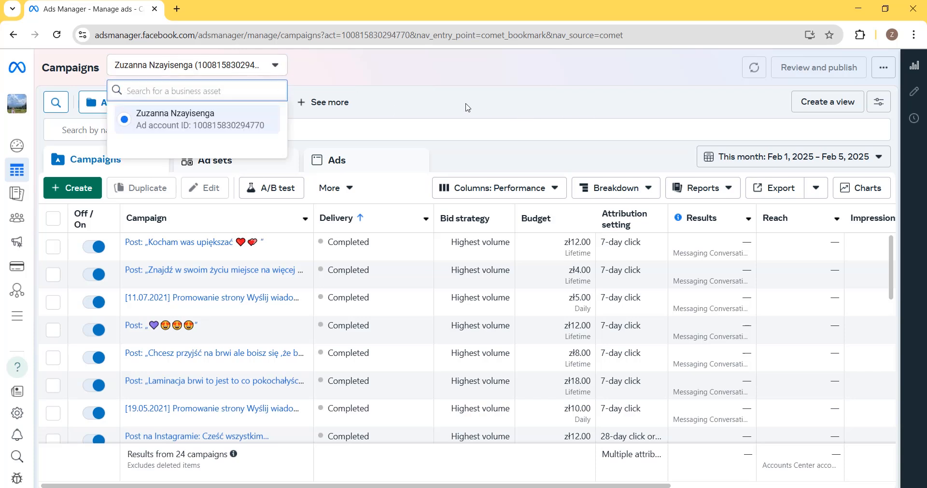
left_click(402, 71)
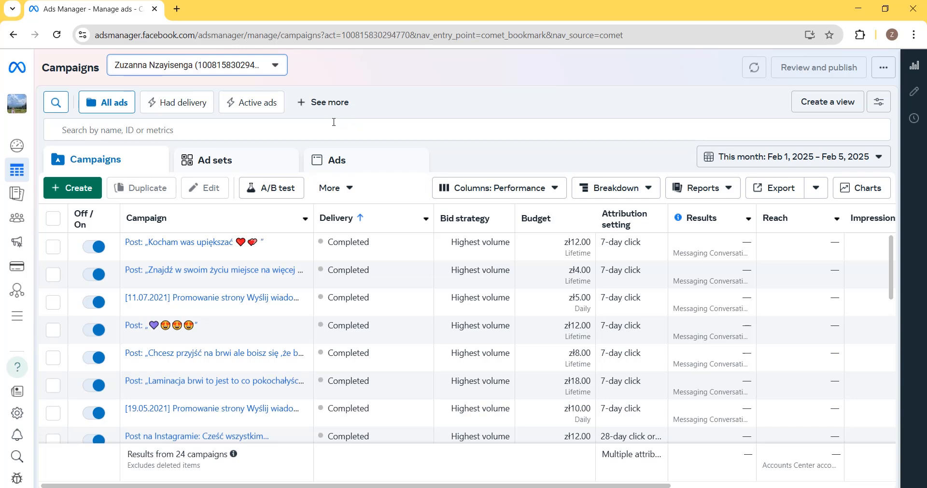
- Open the business settings of the MAKEUP & STYLIS BROW portfolio
mouse_move(12, 228)
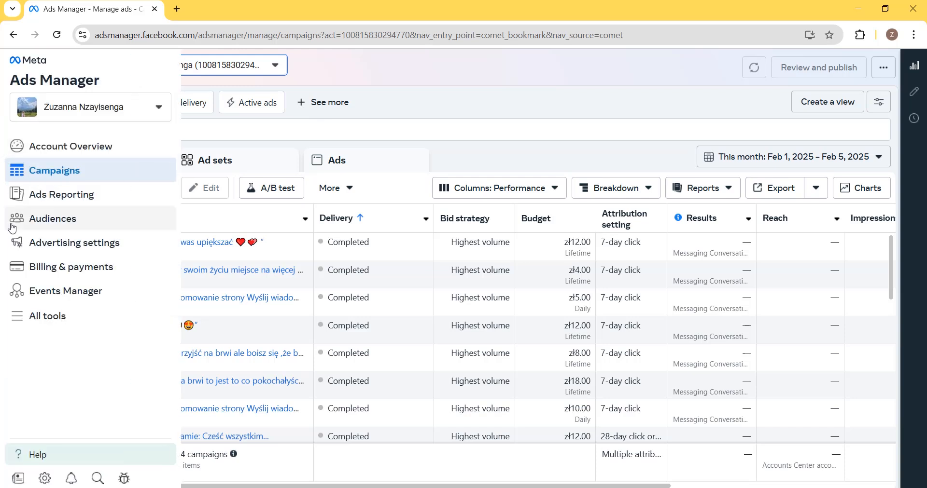
left_click(35, 319)
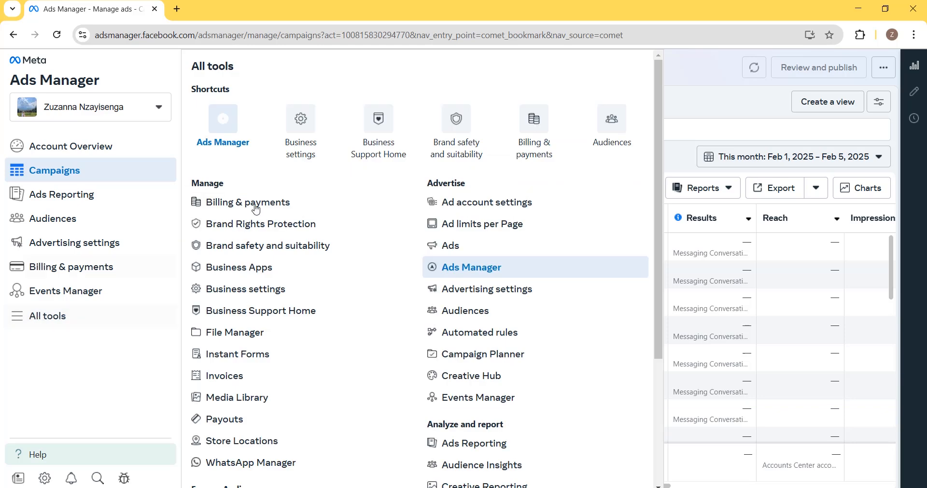
left_click(303, 125)
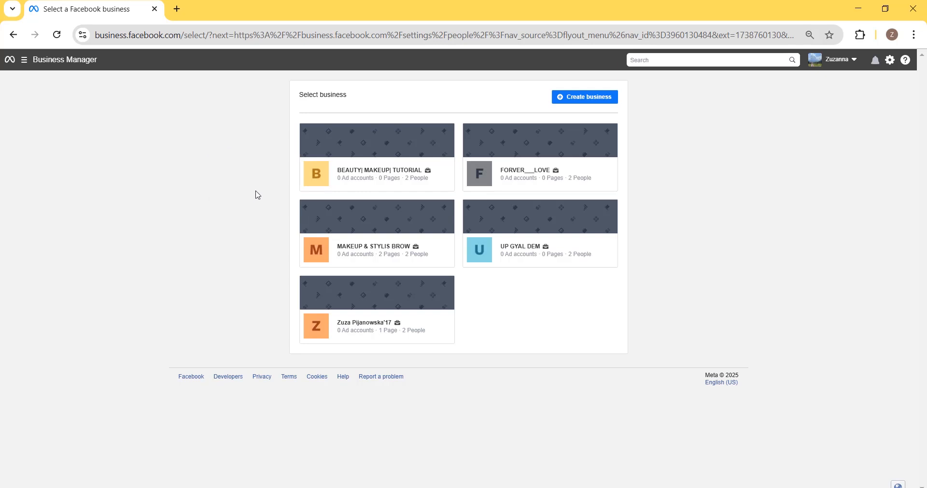
left_click(367, 254)
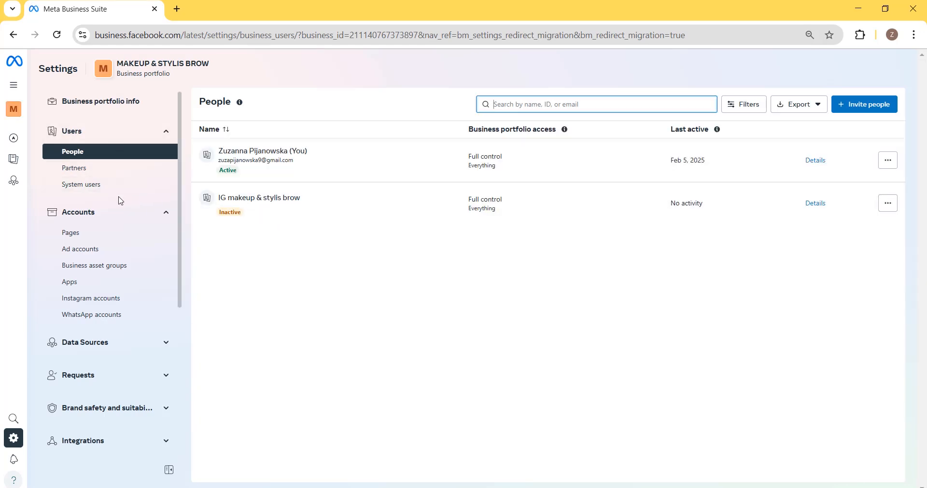
- Switch the portfolio's settings to the classic Business Manager version
scroll(120, 201, "down", 2)
scroll(124, 180, "up", 2)
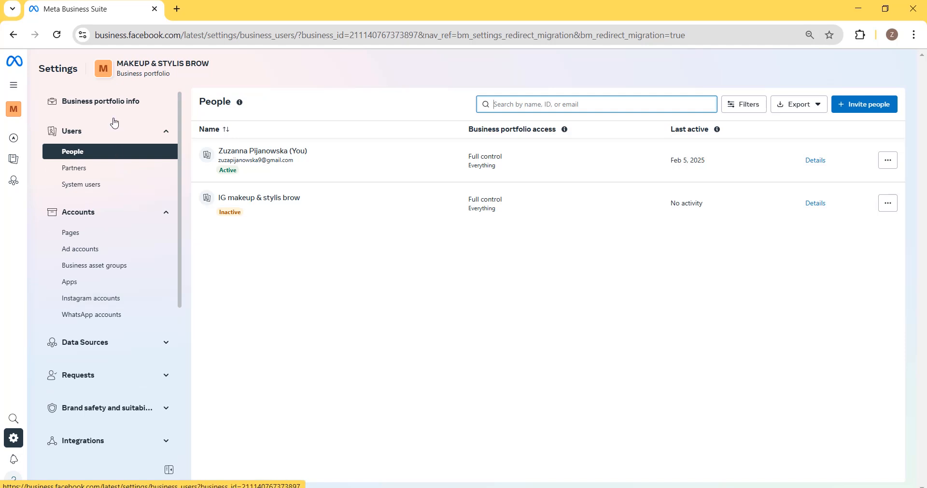
scroll(132, 172, "down", 5)
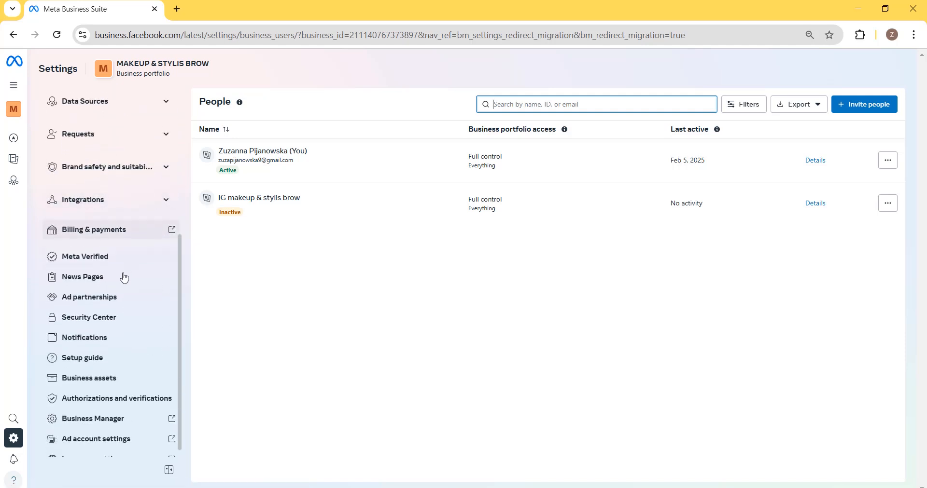
left_click(114, 411)
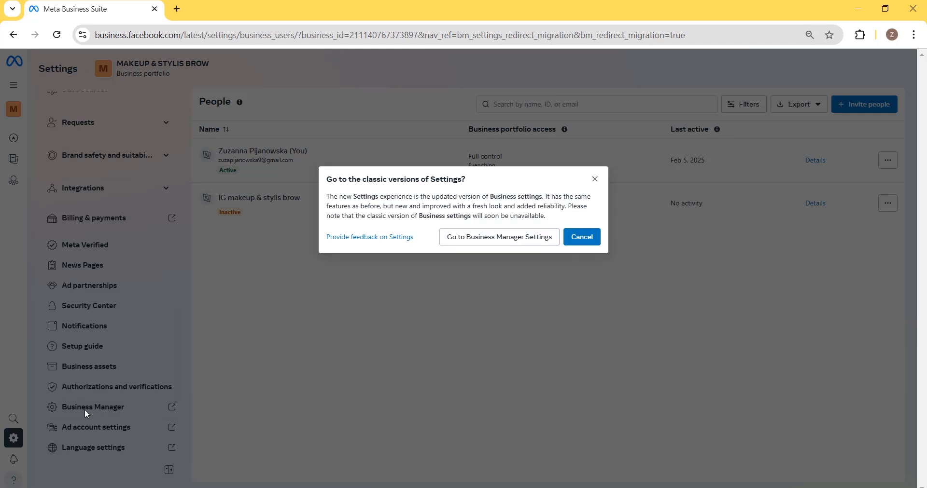
left_click(474, 237)
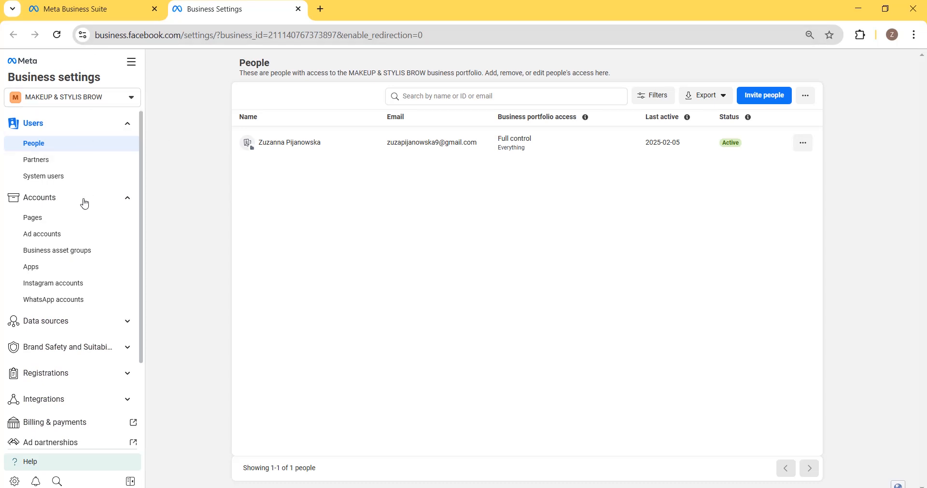
- Show the ad accounts belonging to the MAKEUP & STYLIS BROW portfolio
scroll(74, 288, "down", 2)
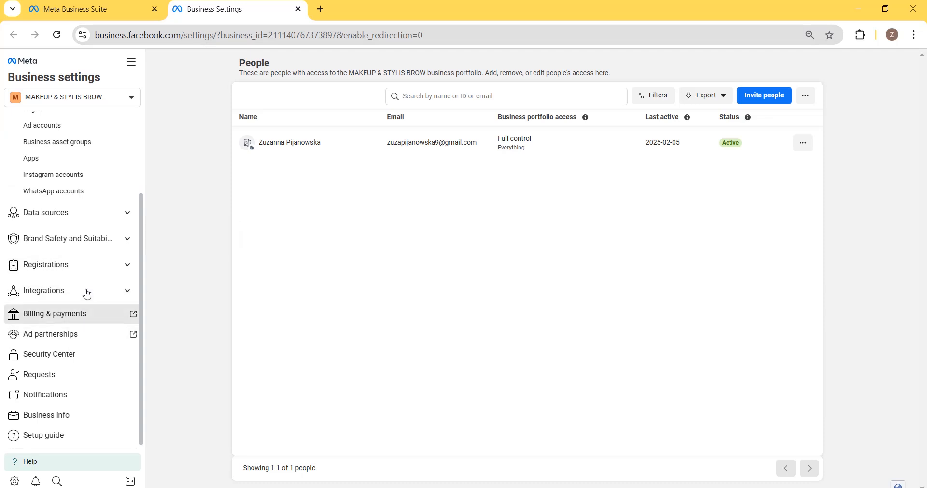
scroll(85, 241, "up", 2)
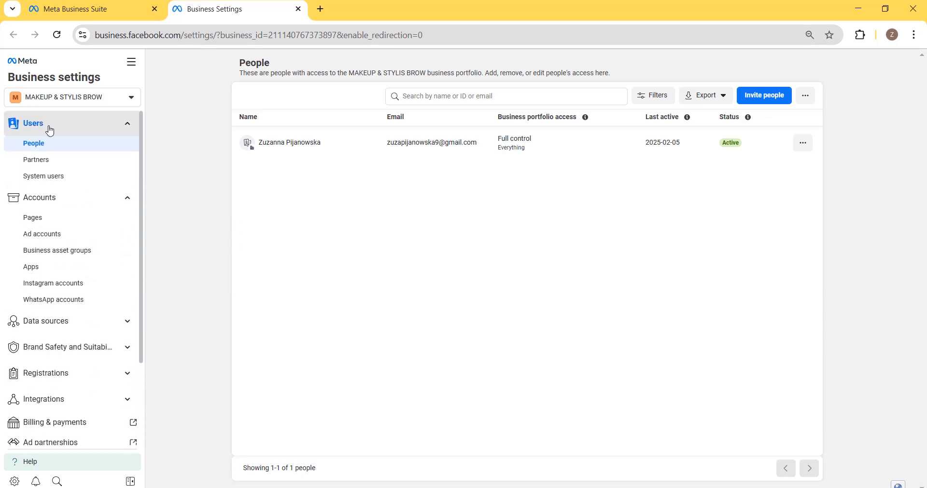
left_click(59, 240)
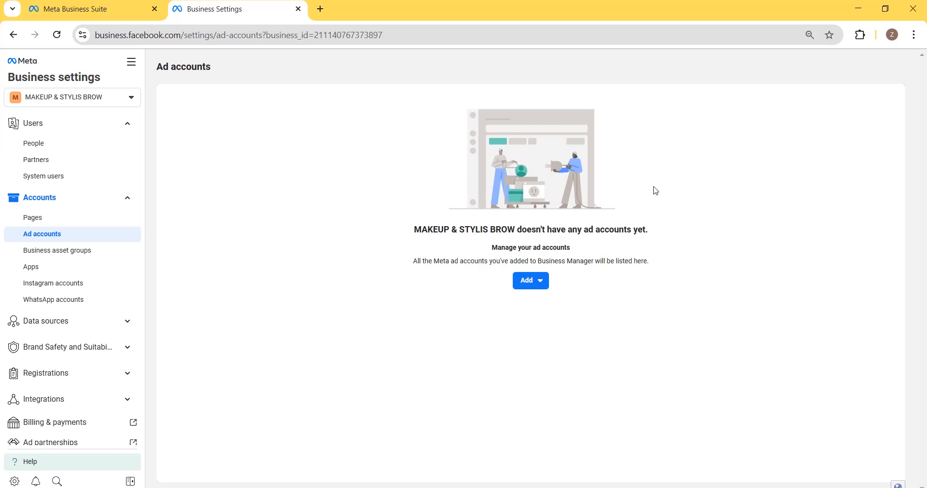
- Start a new ad account named "suzy beauty" with the time zone (GMT+01:00) Europe/Warsaw
left_click(532, 283)
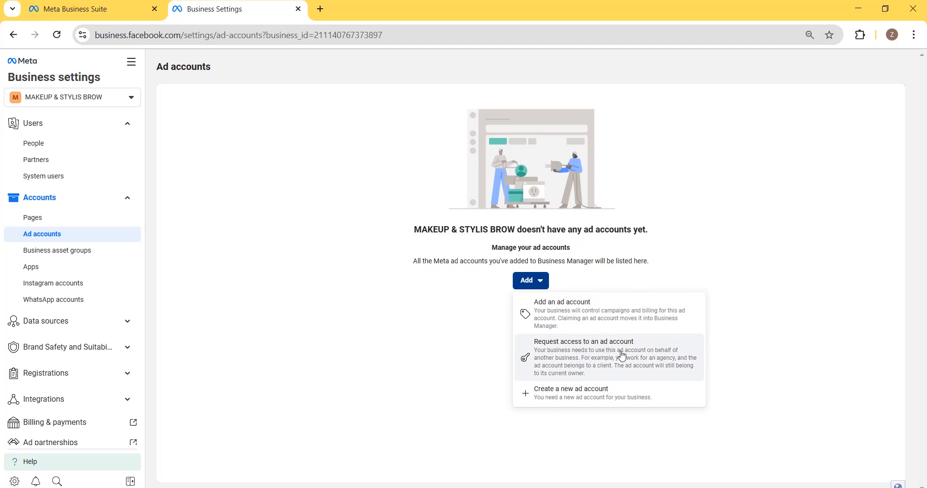
left_click(578, 399)
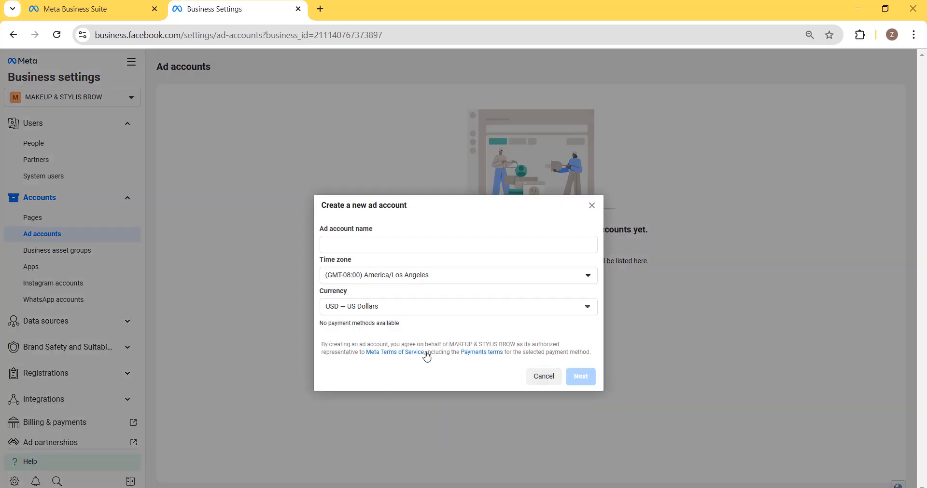
left_click(353, 246)
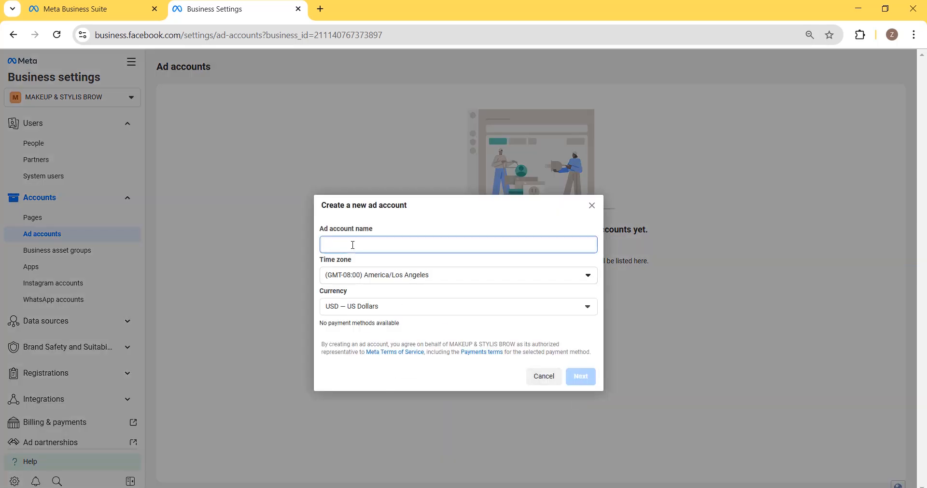
type("suzy beauty")
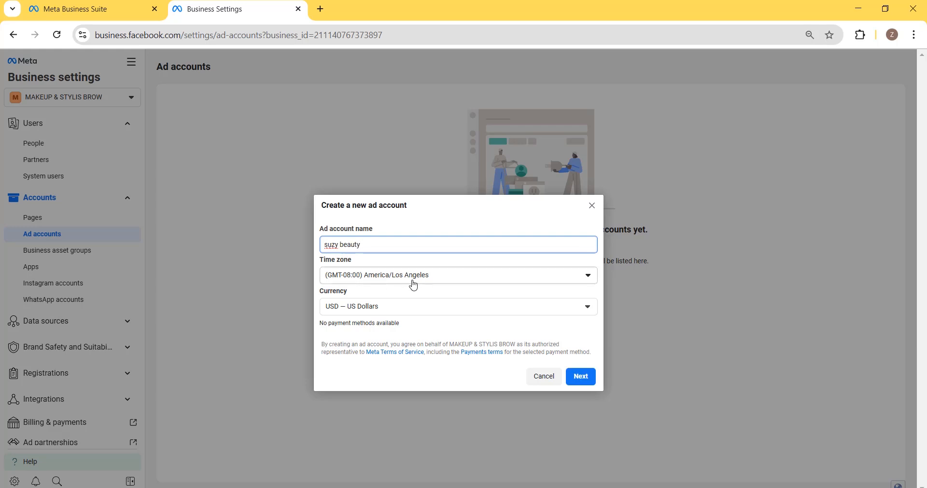
left_click(394, 279)
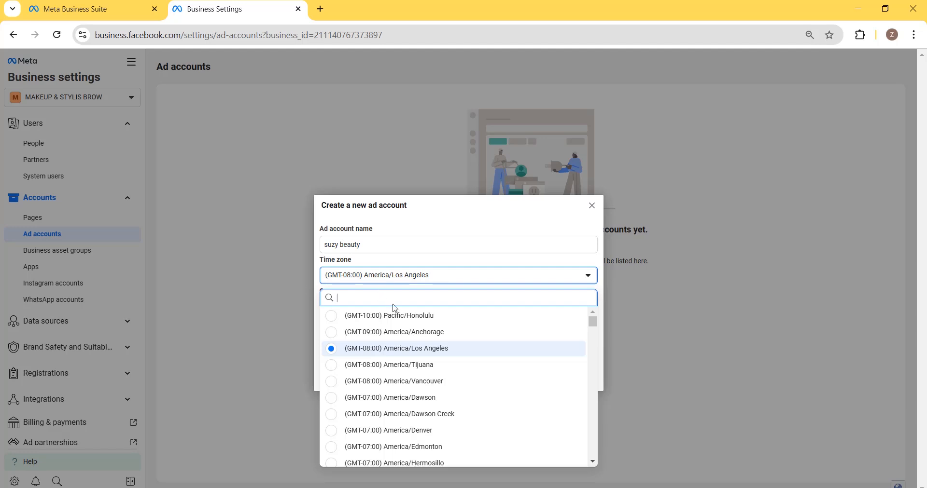
type("war")
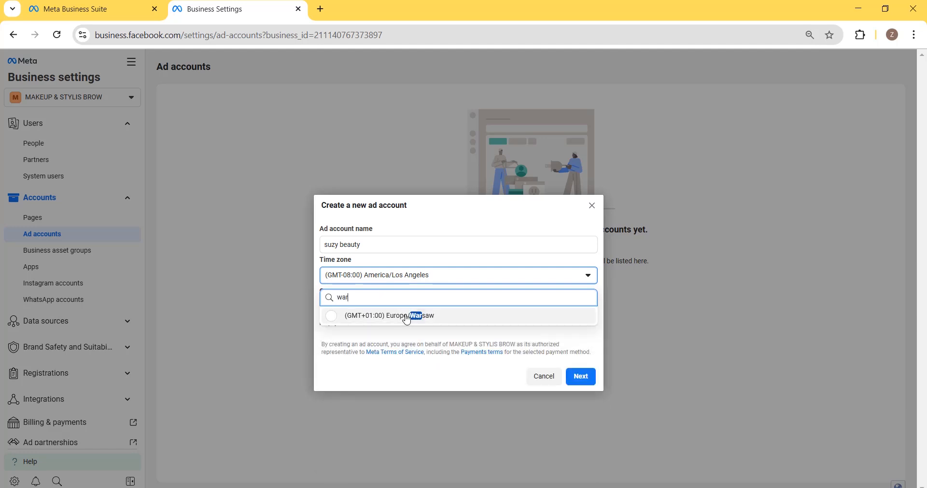
left_click(407, 317)
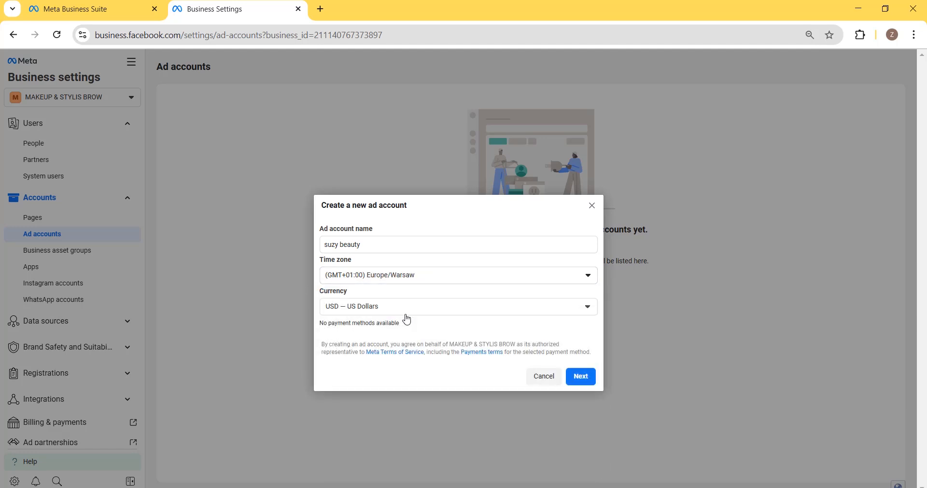
- Set the new ad account's currency to PLN — Polish Zloty
left_click(374, 311)
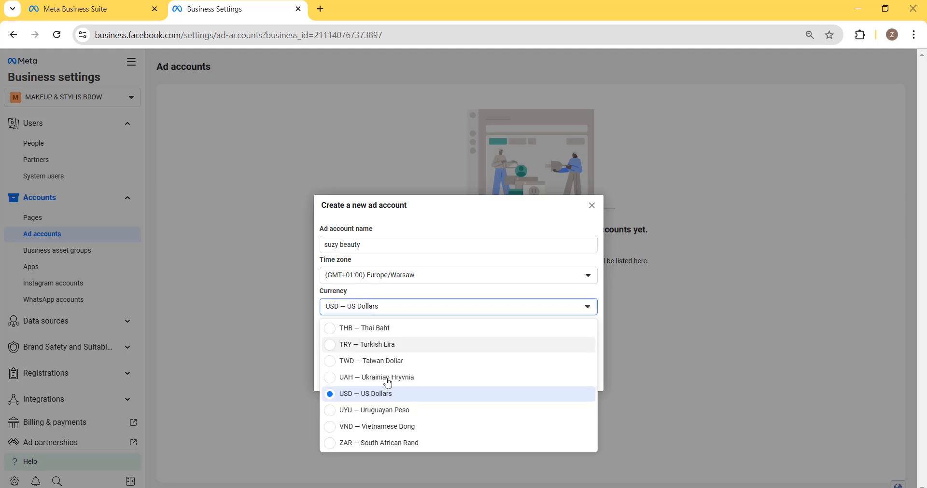
scroll(408, 400, "up", 1)
scroll(407, 400, "up", 5)
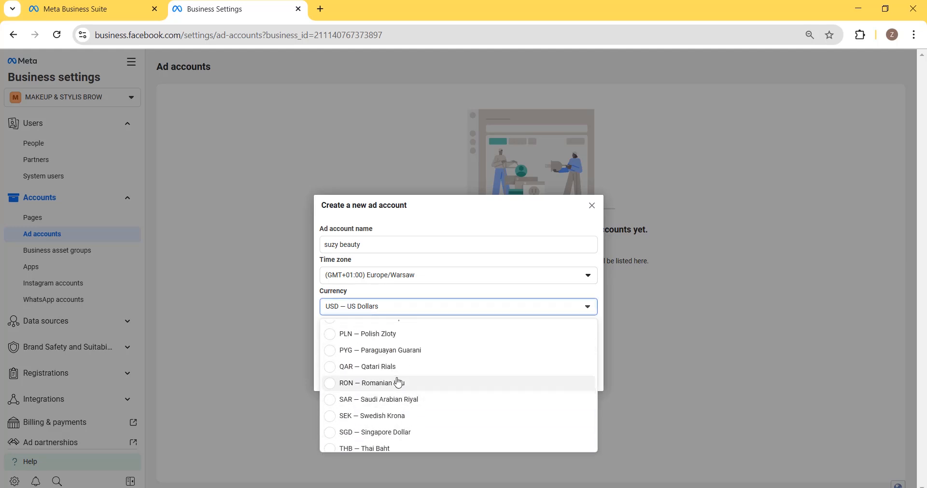
scroll(396, 418, "down", 2)
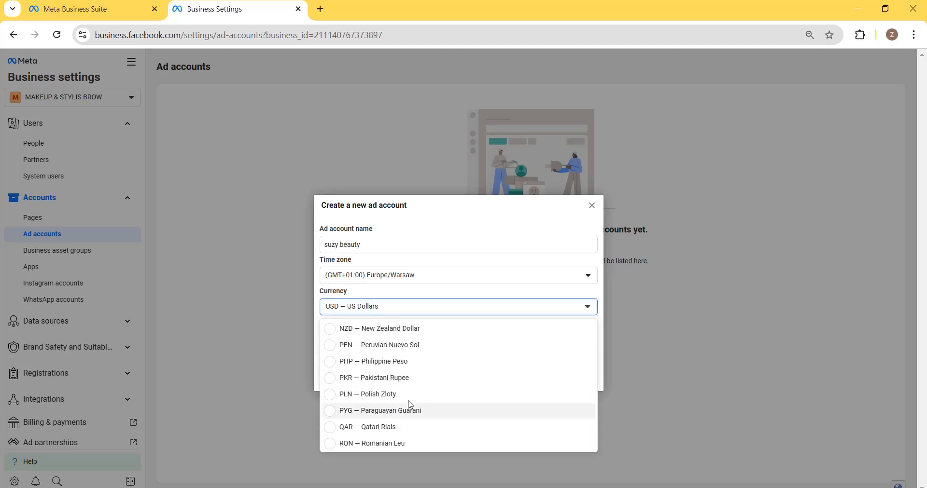
left_click(410, 399)
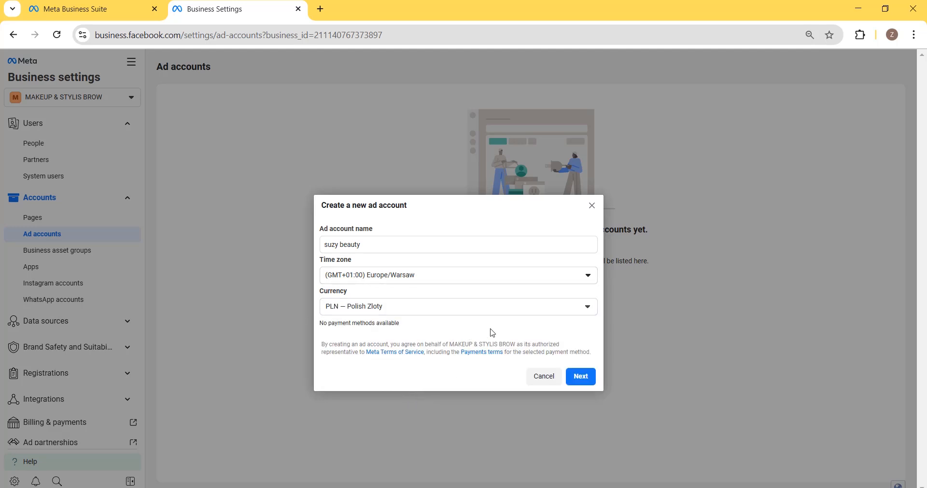
- Designate the ad account for My business (MAKEUP & STYLIS BROW) and create it
left_click(585, 380)
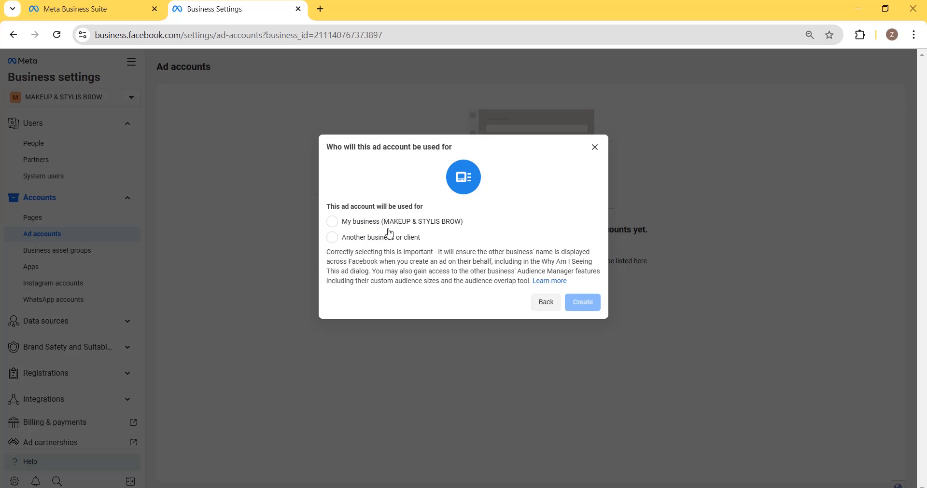
left_click(360, 225)
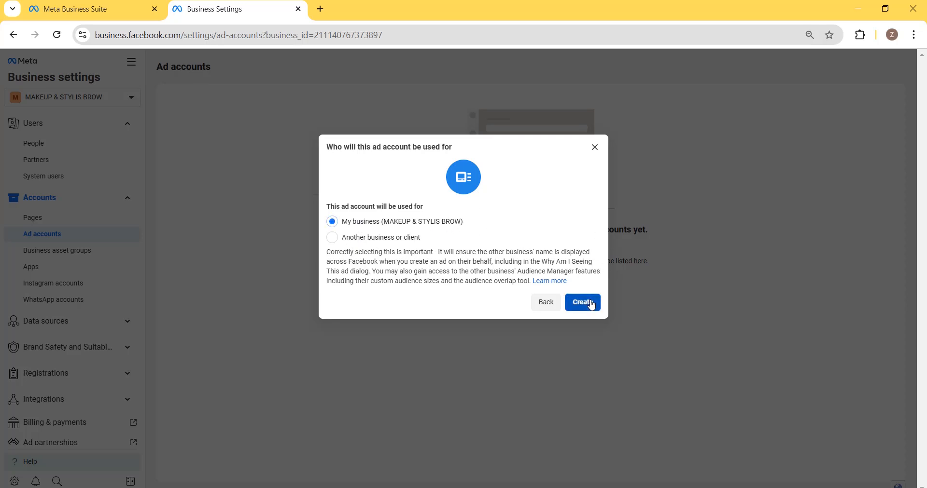
left_click(591, 304)
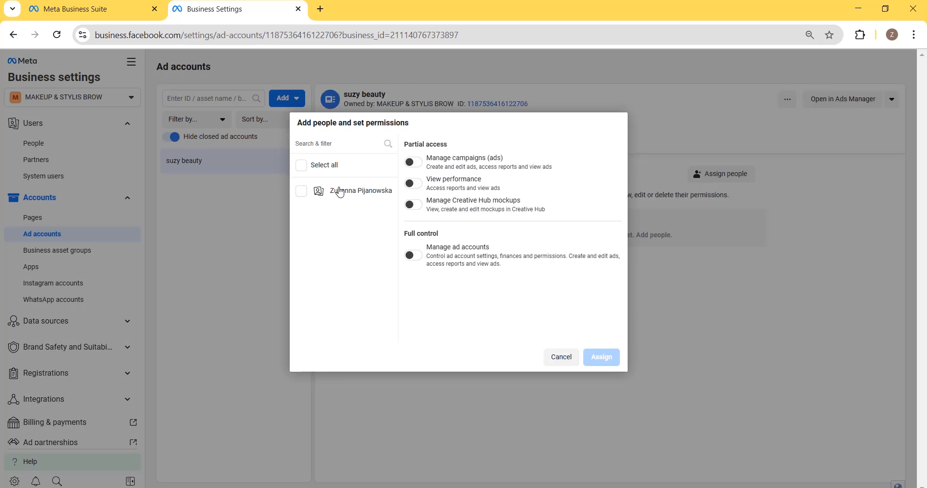
- Assign the listed person to the new ad account with campaign management and full control to manage ad accounts, and close the confirmation
left_click(405, 163)
left_click(301, 192)
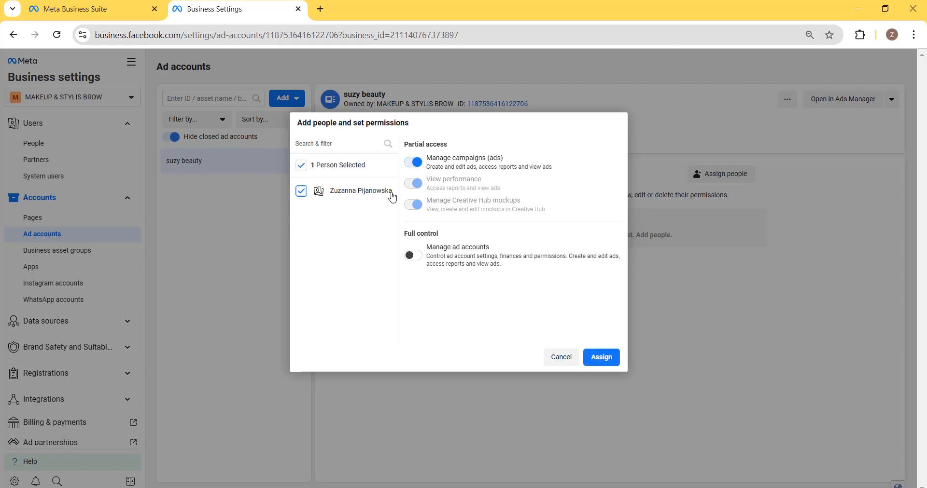
left_click(418, 256)
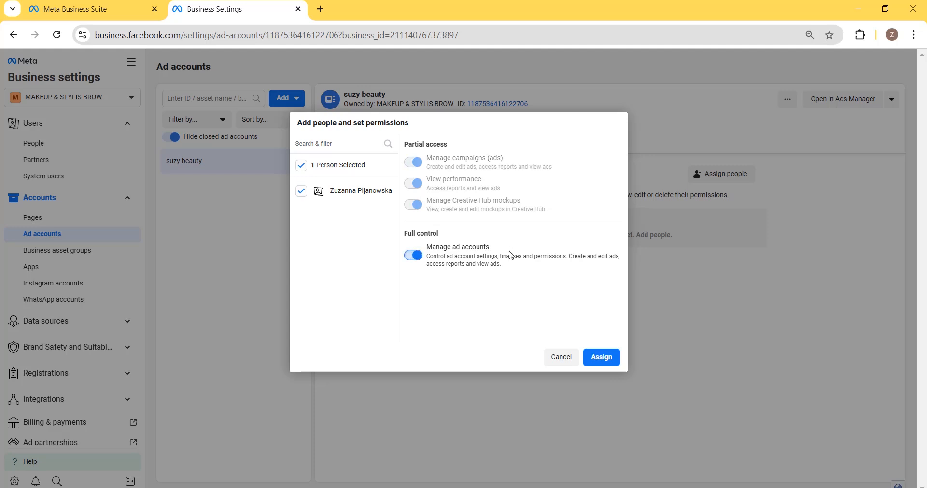
left_click(613, 361)
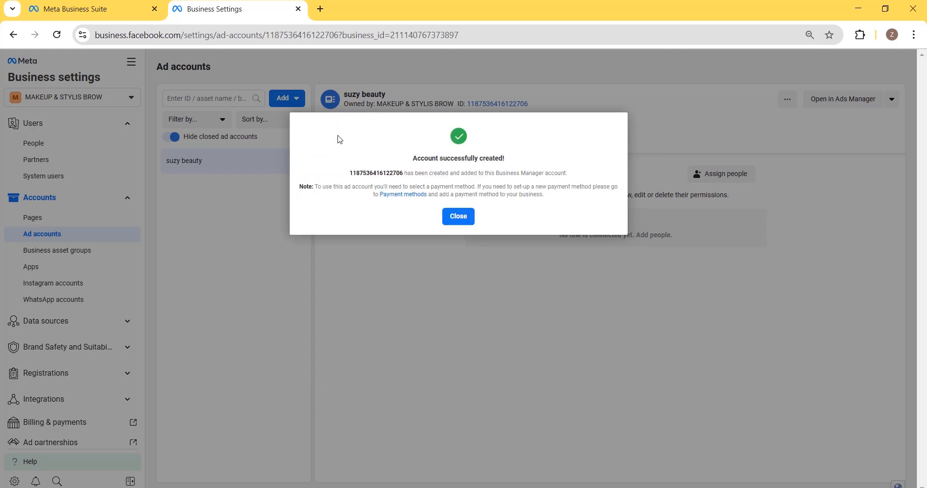
left_click(460, 217)
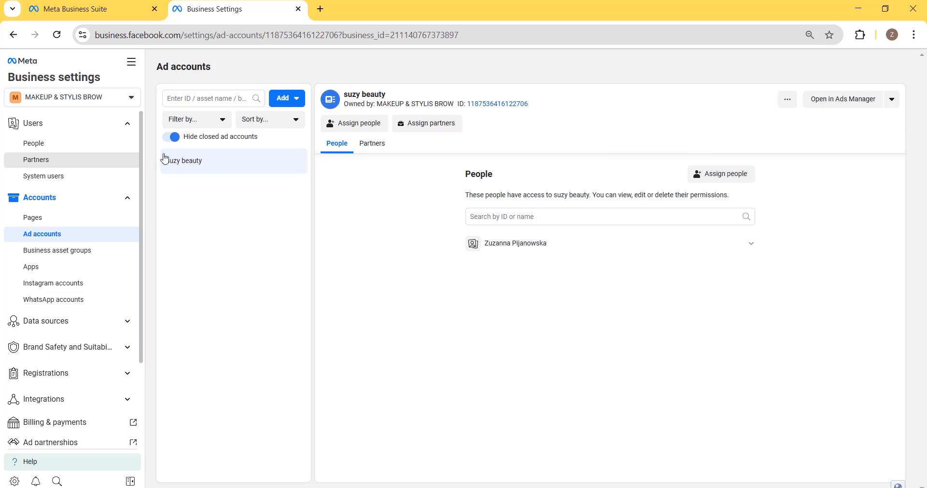
- View the suzy beauty ad account in Ads Manager and return to its Business Settings page
left_click(827, 100)
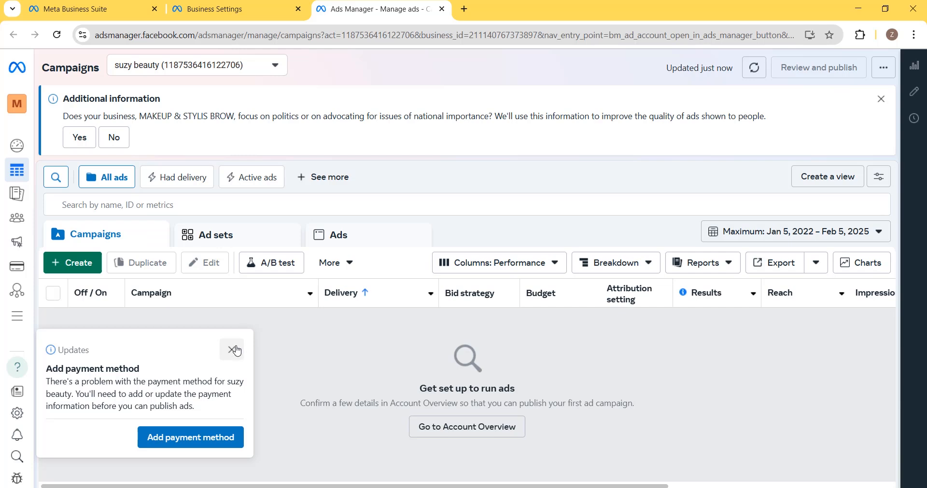
left_click(220, 3)
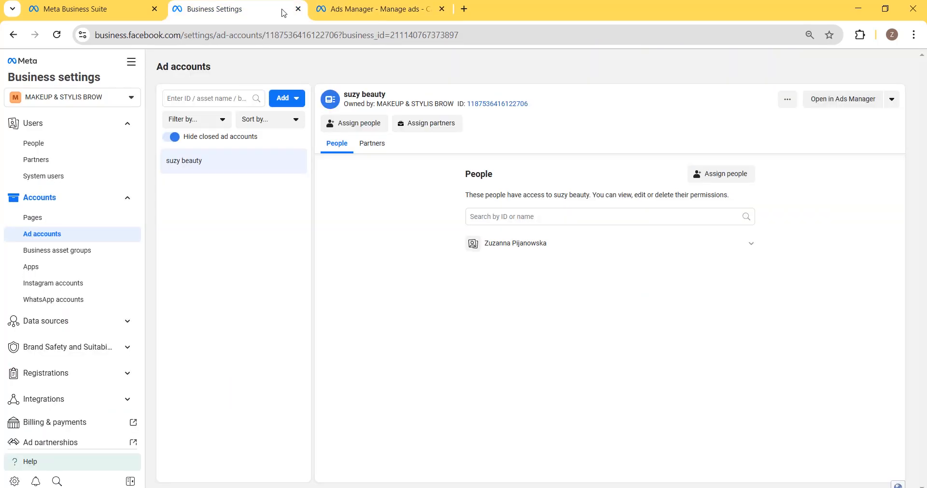